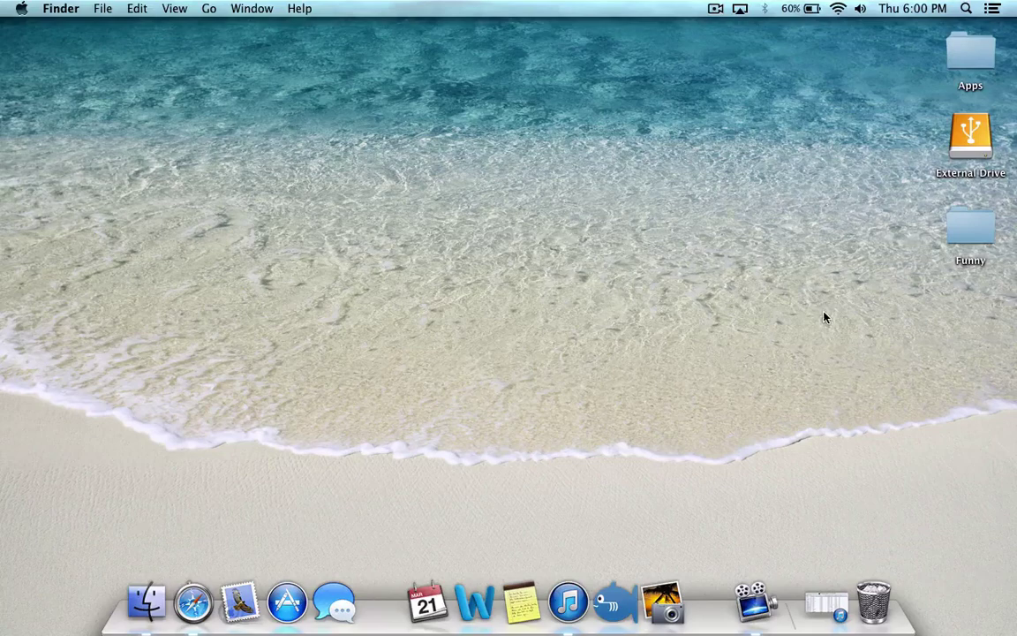
- Open Disk Utility and show the partition settings of the 500.11 GB external disk
{"action": "left_click", "coordinate": [966, 9]}
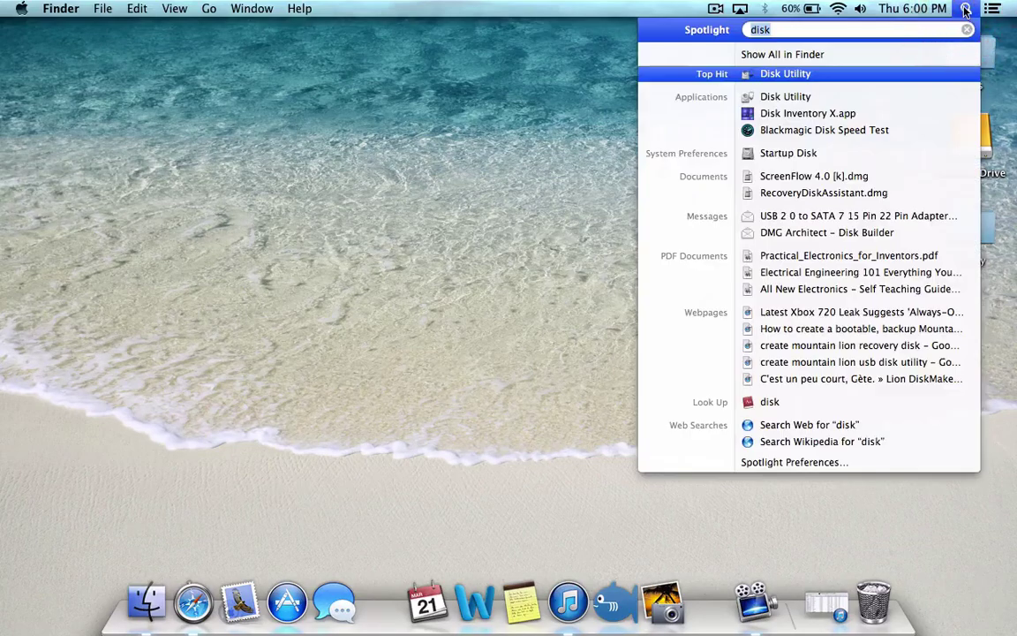
{"action": "key", "text": "Right"}
{"action": "key", "text": "Return"}
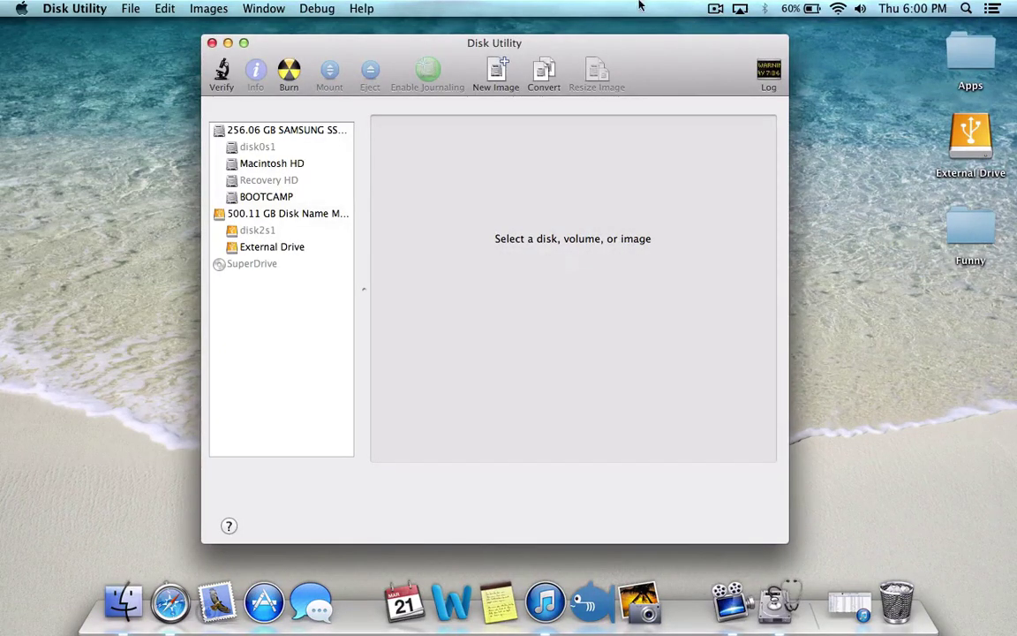
{"action": "left_click", "coordinate": [262, 131]}
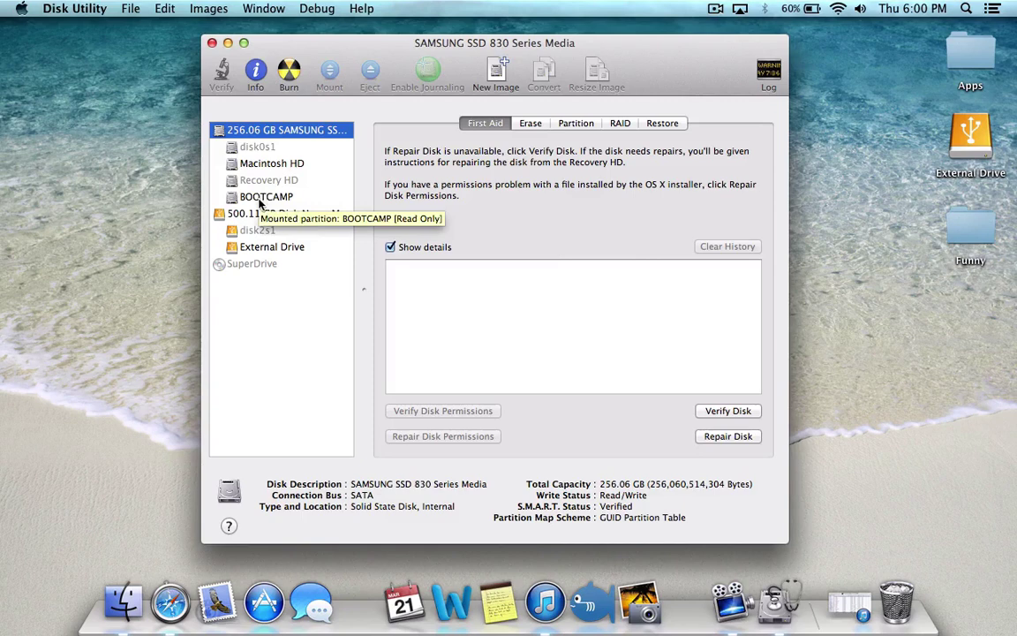
{"action": "left_click", "coordinate": [296, 214]}
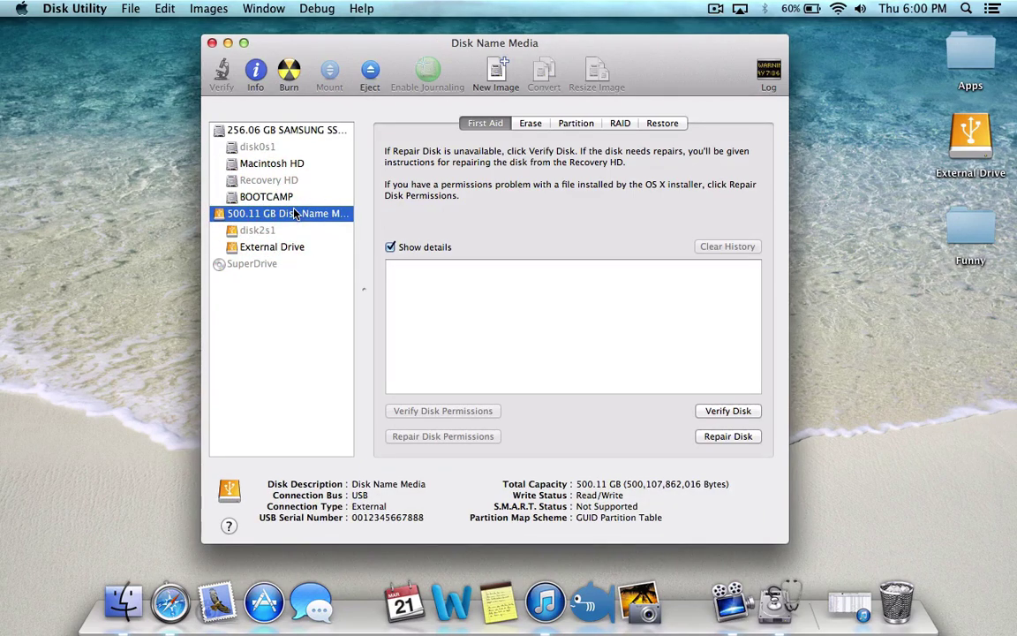
{"action": "left_click", "coordinate": [570, 128]}
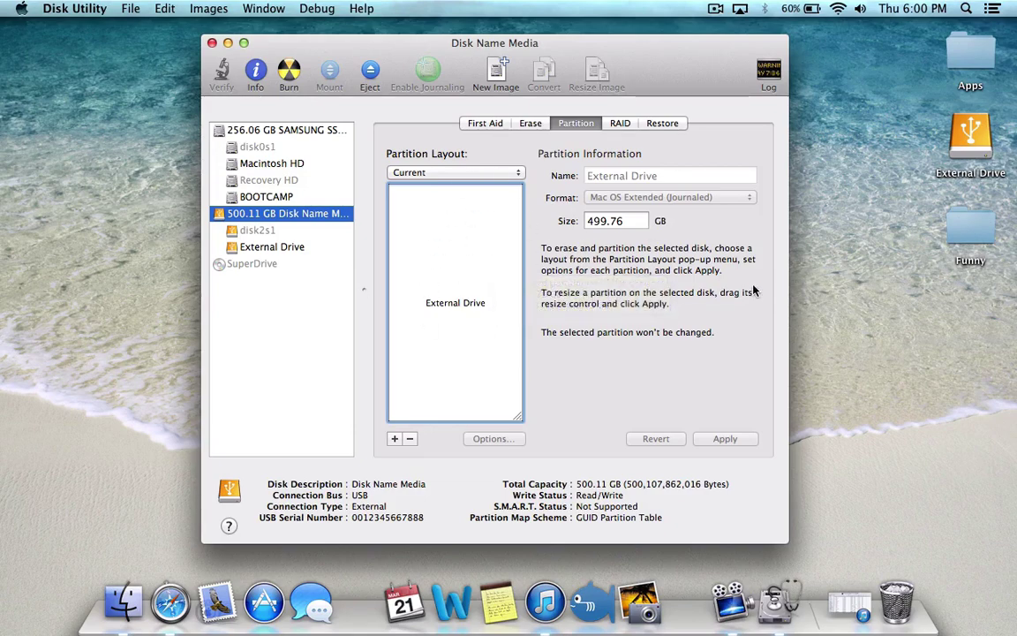
- Copy the Funny folder from the desktop to External Drive, check the copied files and close the drive's window
{"action": "double_click", "coordinate": [972, 132]}
{"action": "left_click_drag", "start_coordinate": [878, 201], "coordinate": [637, 107]}
{"action": "left_click_drag", "start_coordinate": [970, 228], "coordinate": [364, 194]}
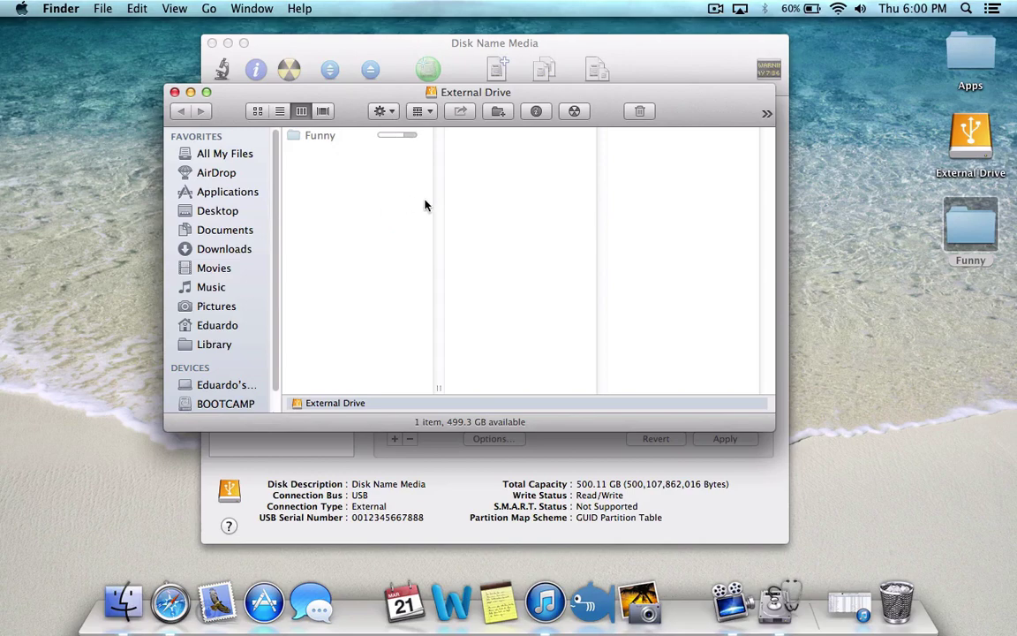
{"action": "left_click", "coordinate": [304, 135]}
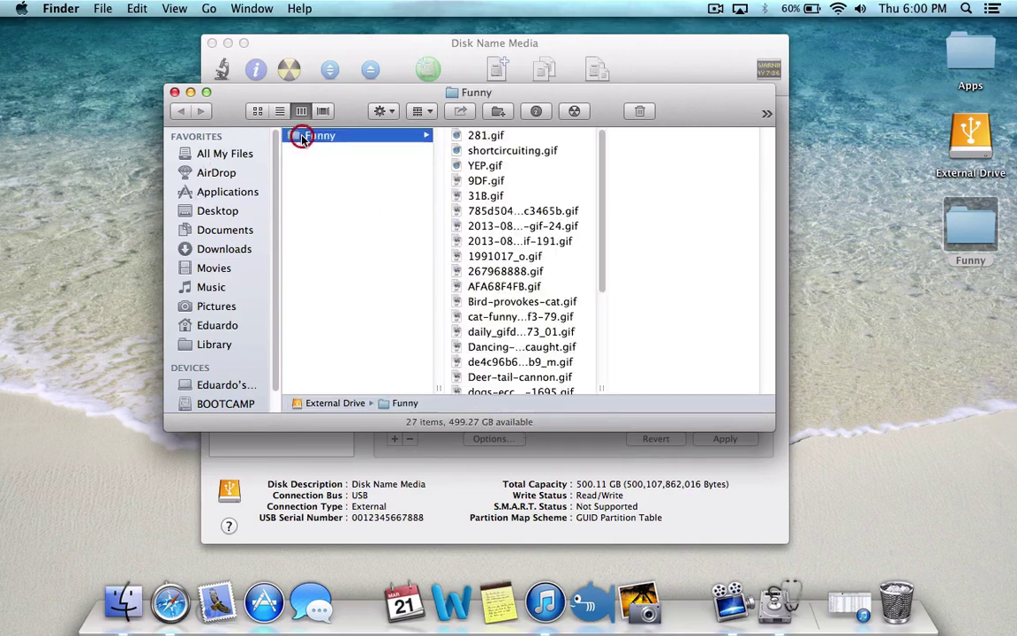
{"action": "left_click", "coordinate": [175, 92]}
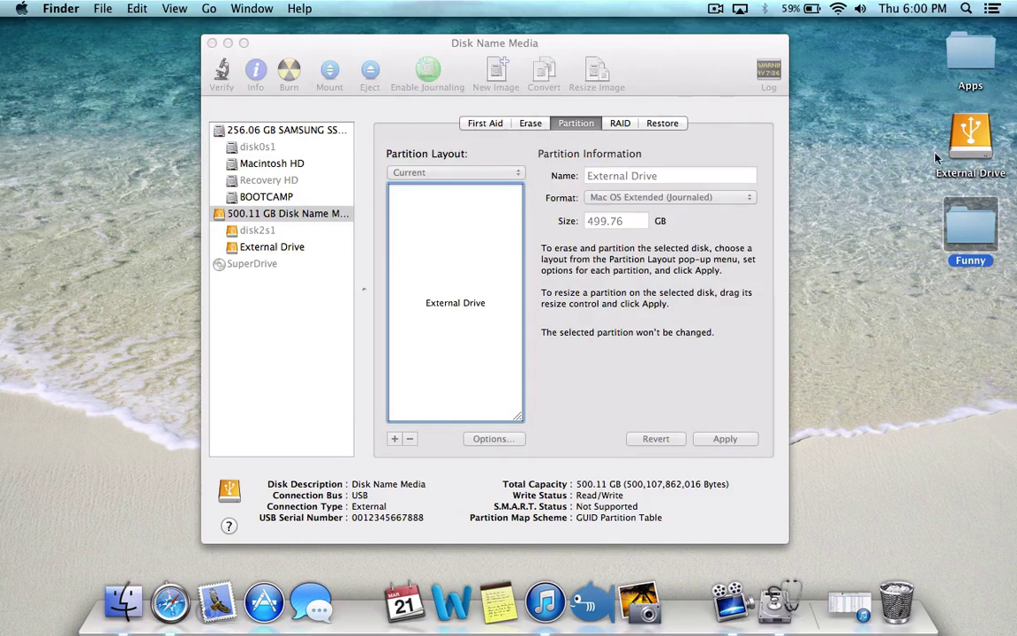
- Shrink the External Drive partition to 263.8 GB and apply the resize to the disk
{"action": "left_click", "coordinate": [516, 285]}
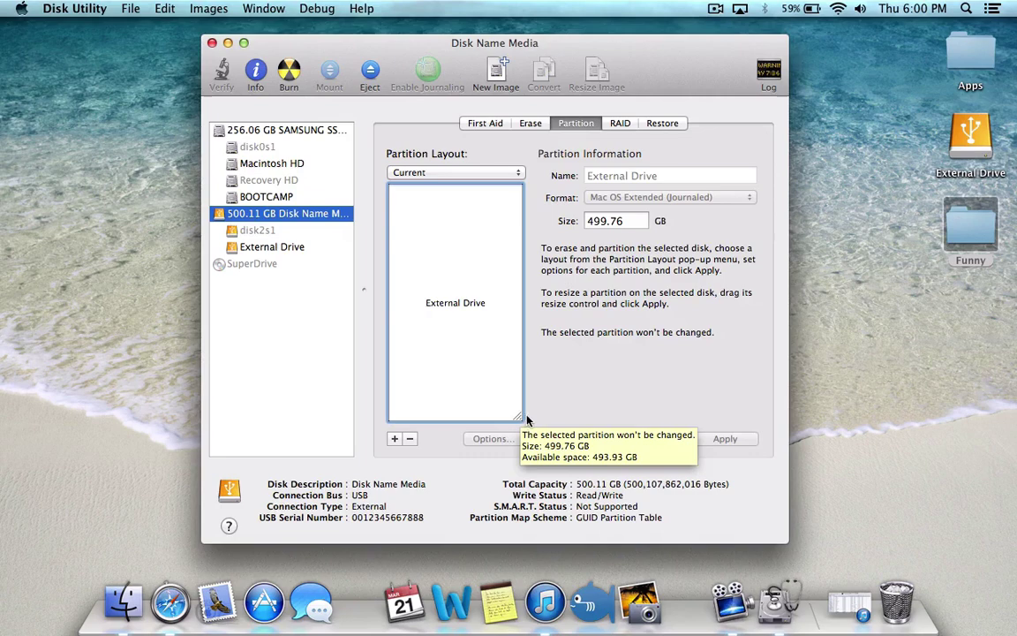
{"action": "left_click_drag", "start_coordinate": [527, 420], "coordinate": [521, 309]}
{"action": "left_click", "coordinate": [526, 219]}
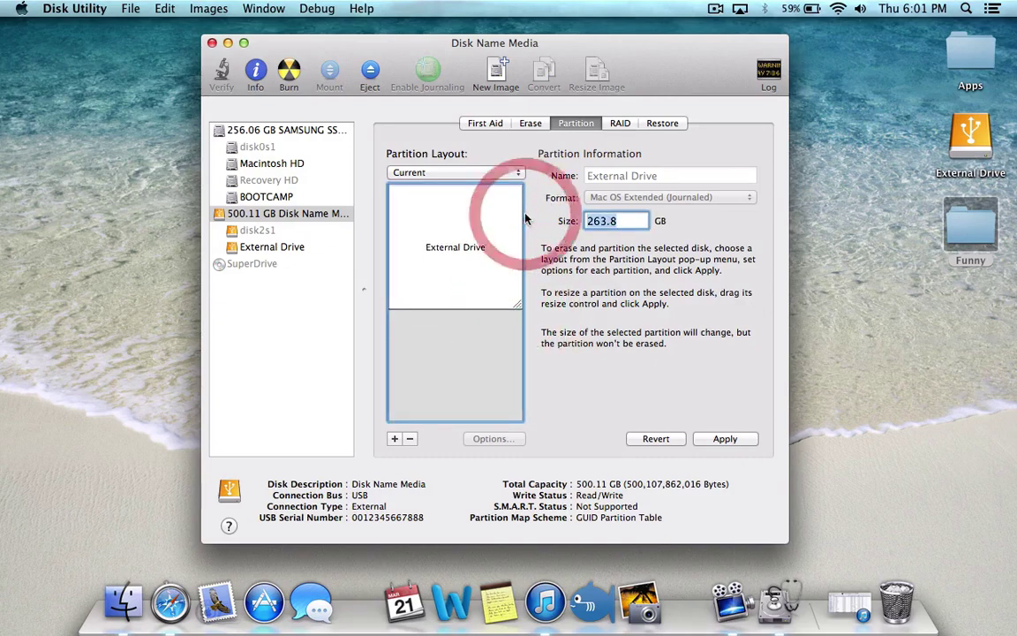
{"action": "type", "text": "15"}
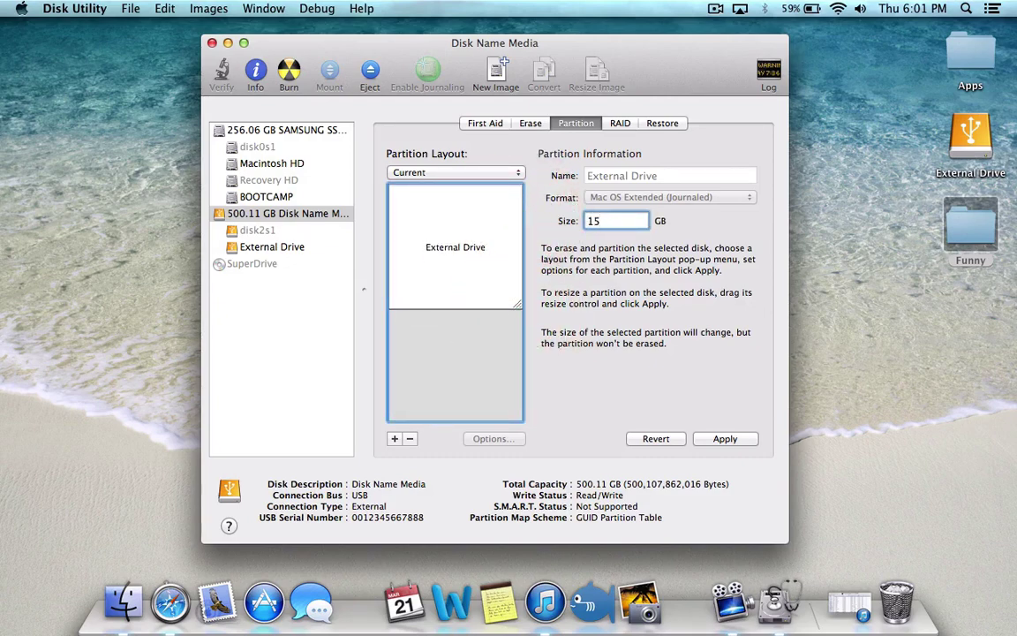
{"action": "type", "text": "200"}
{"action": "left_click", "coordinate": [647, 325]}
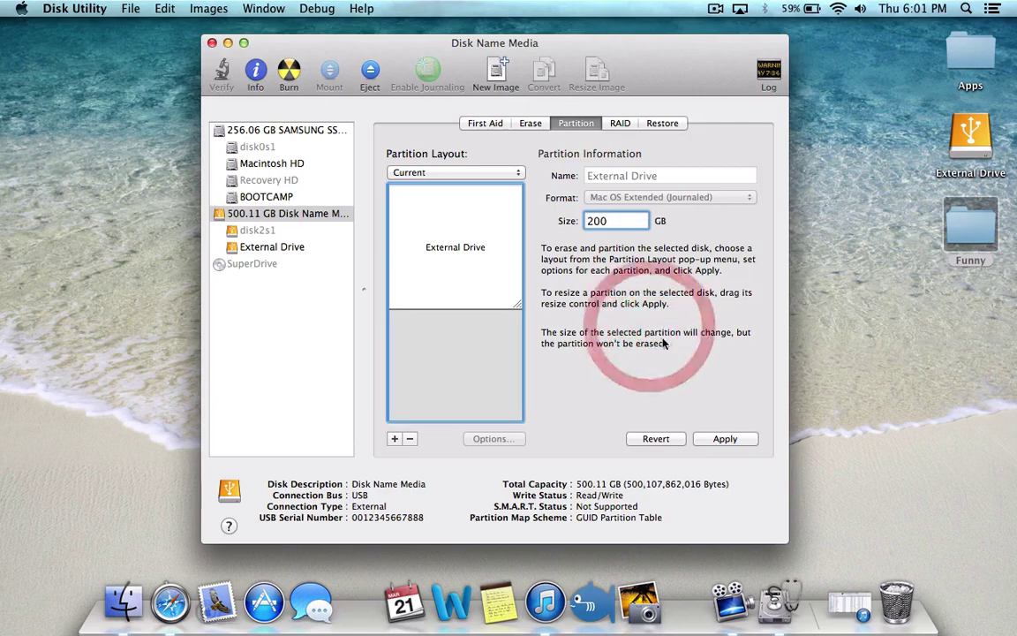
{"action": "left_click", "coordinate": [725, 441]}
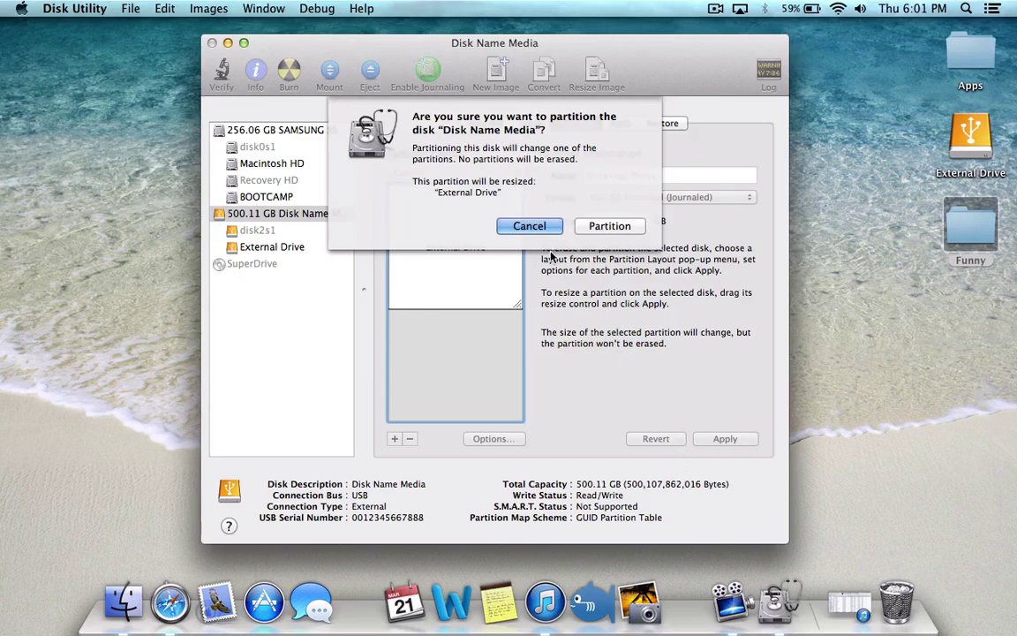
{"action": "left_click", "coordinate": [594, 228]}
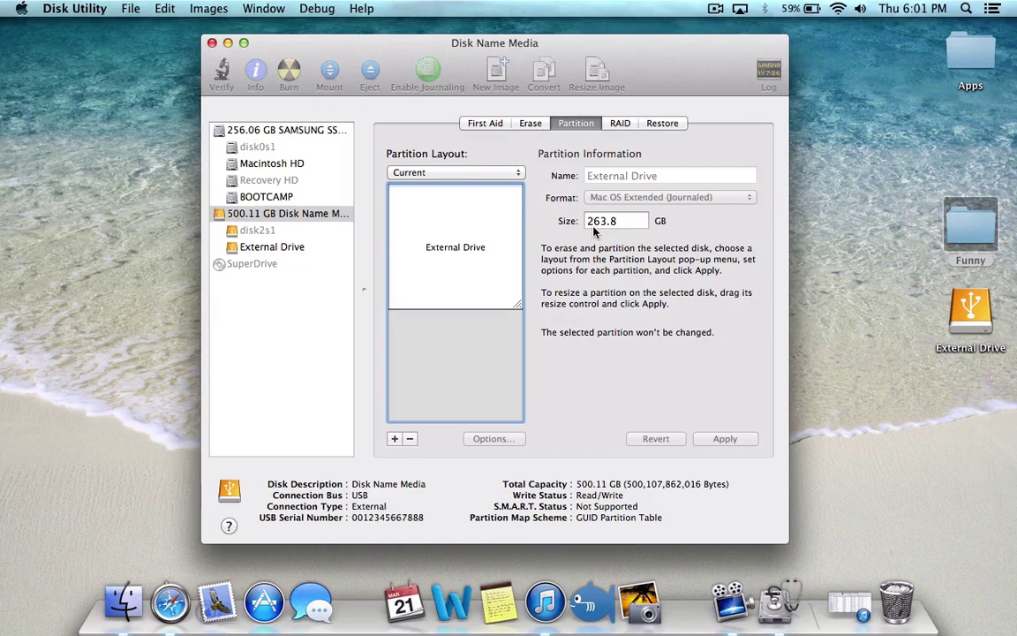
- Add a second partition in the external disk's free space and apply the new layout
{"action": "left_click", "coordinate": [481, 346]}
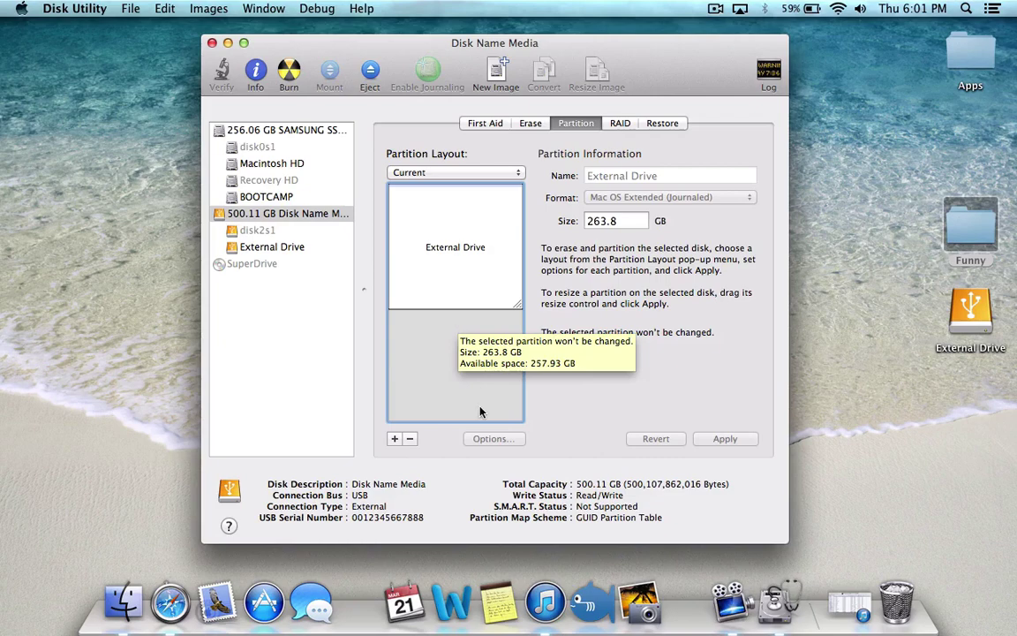
{"action": "left_click", "coordinate": [395, 438]}
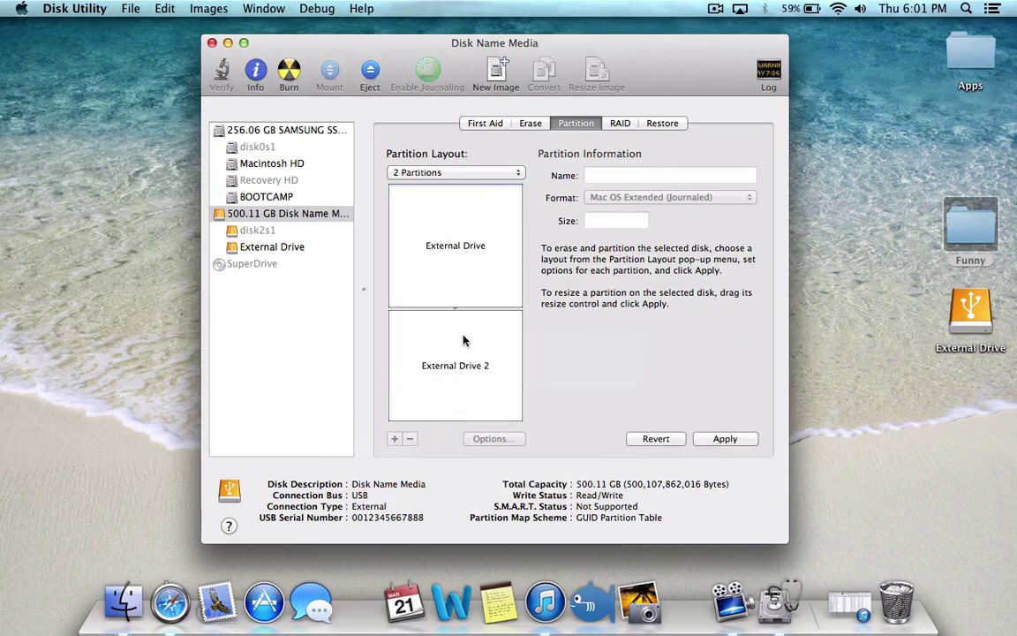
{"action": "left_click", "coordinate": [725, 439]}
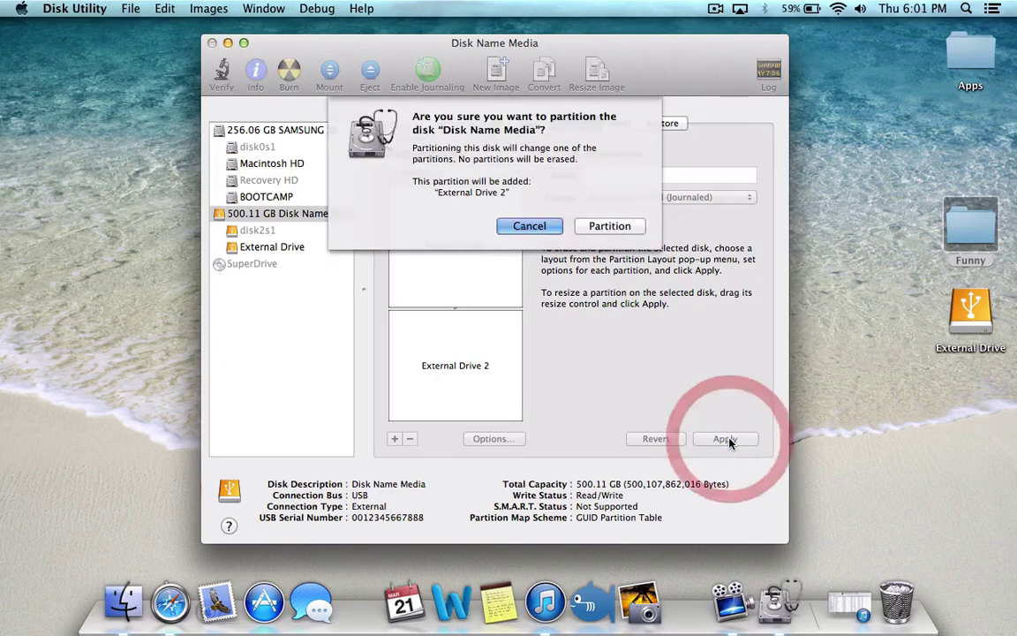
{"action": "left_click", "coordinate": [606, 228]}
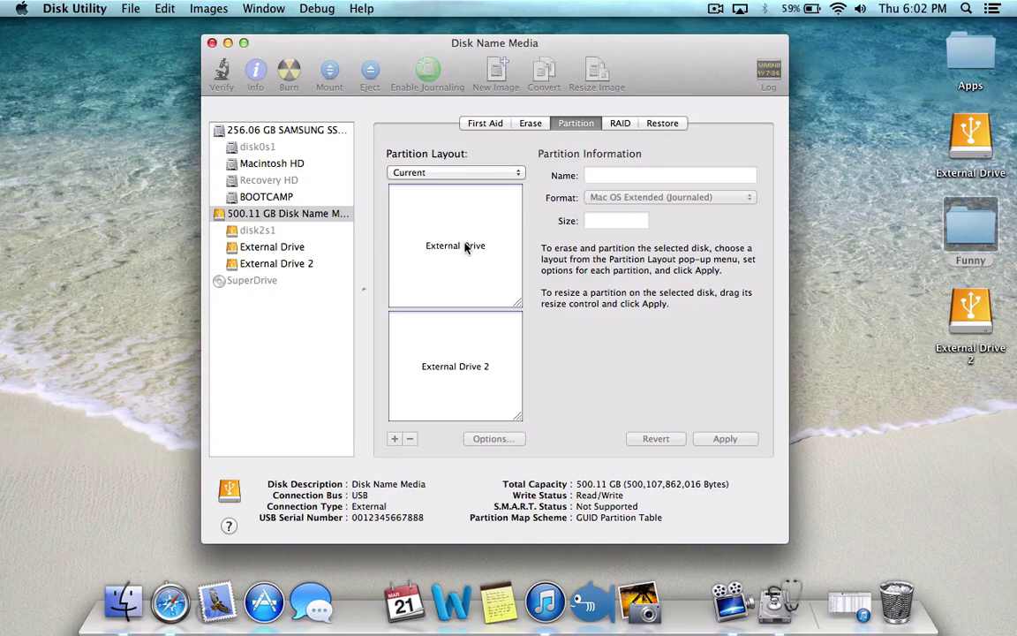
- Move the External Drive icon on the desktop beside the External Drive 2 icon
{"action": "mouse_move", "coordinate": [481, 273]}
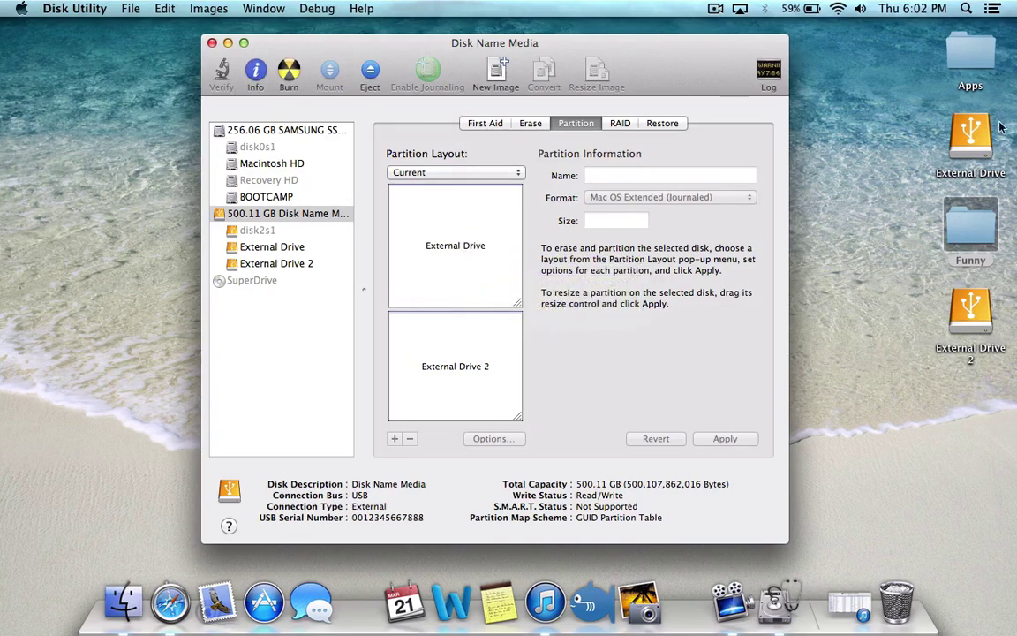
{"action": "left_click", "coordinate": [971, 136]}
{"action": "left_click", "coordinate": [971, 309]}
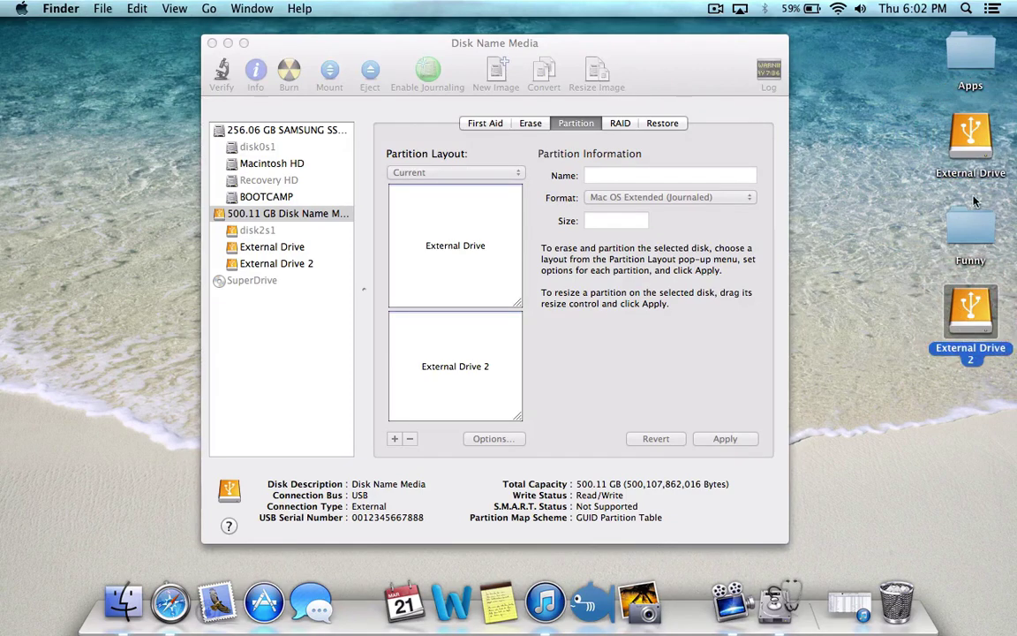
{"action": "left_click_drag", "start_coordinate": [971, 137], "coordinate": [890, 343]}
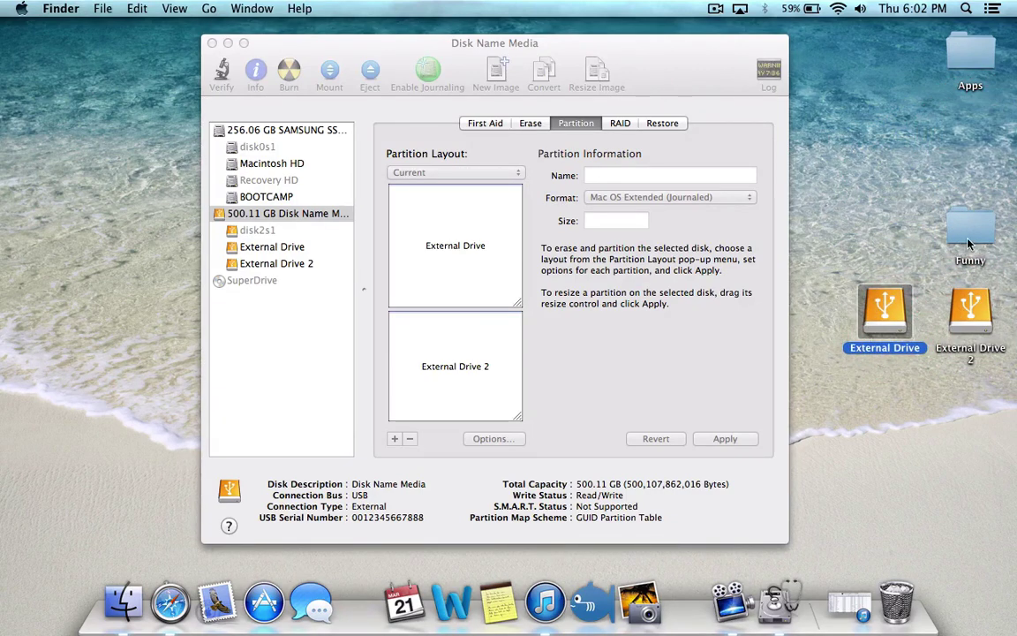
- Check the Funny folder's files on External Drive and the contents of External Drive 2, closing both windows
{"action": "double_click", "coordinate": [878, 302]}
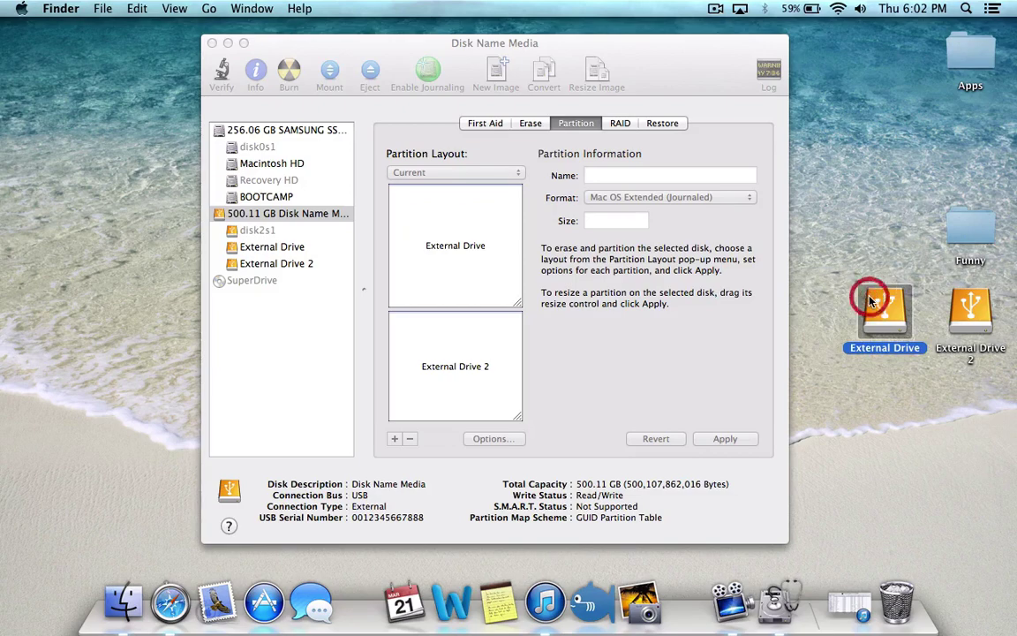
{"action": "left_click", "coordinate": [395, 136]}
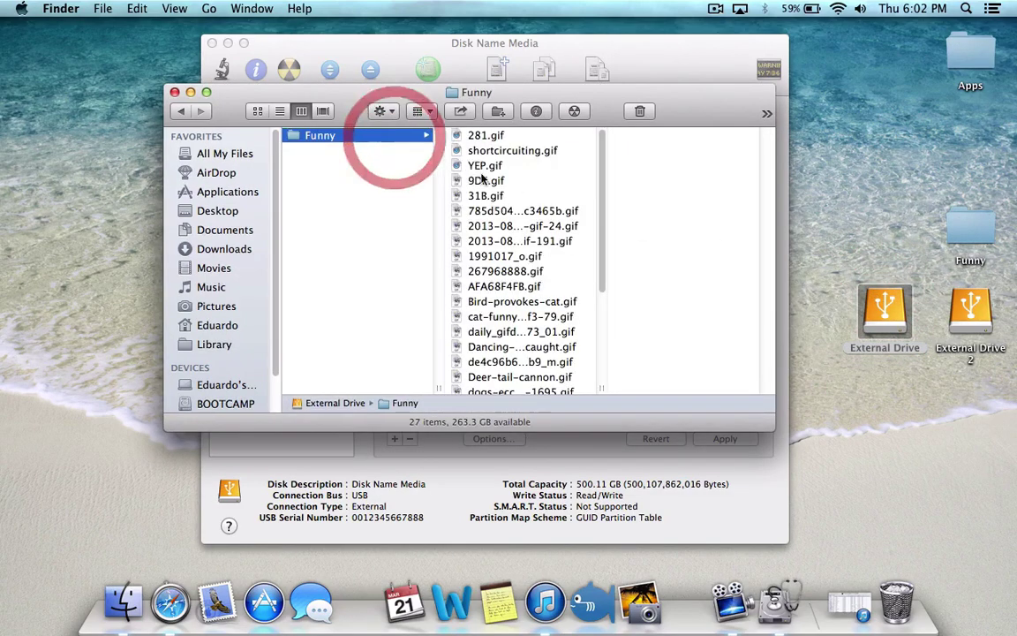
{"action": "scroll", "coordinate": [516, 271], "scroll_direction": "down", "scroll_amount": 5}
{"action": "scroll", "coordinate": [516, 270], "scroll_direction": "up", "scroll_amount": 5}
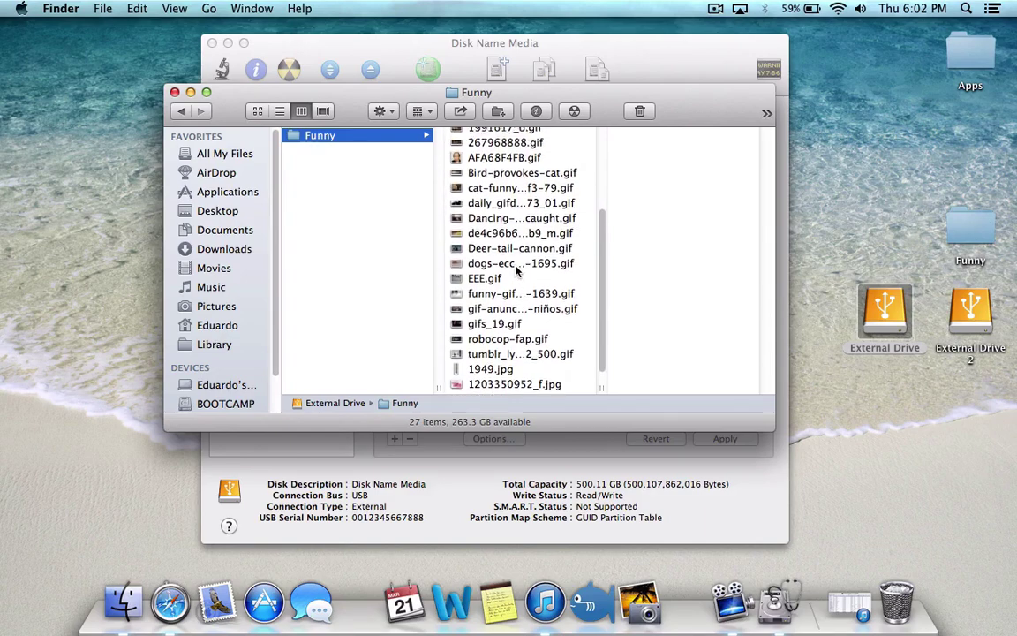
{"action": "left_click", "coordinate": [174, 91]}
{"action": "left_click", "coordinate": [885, 311]}
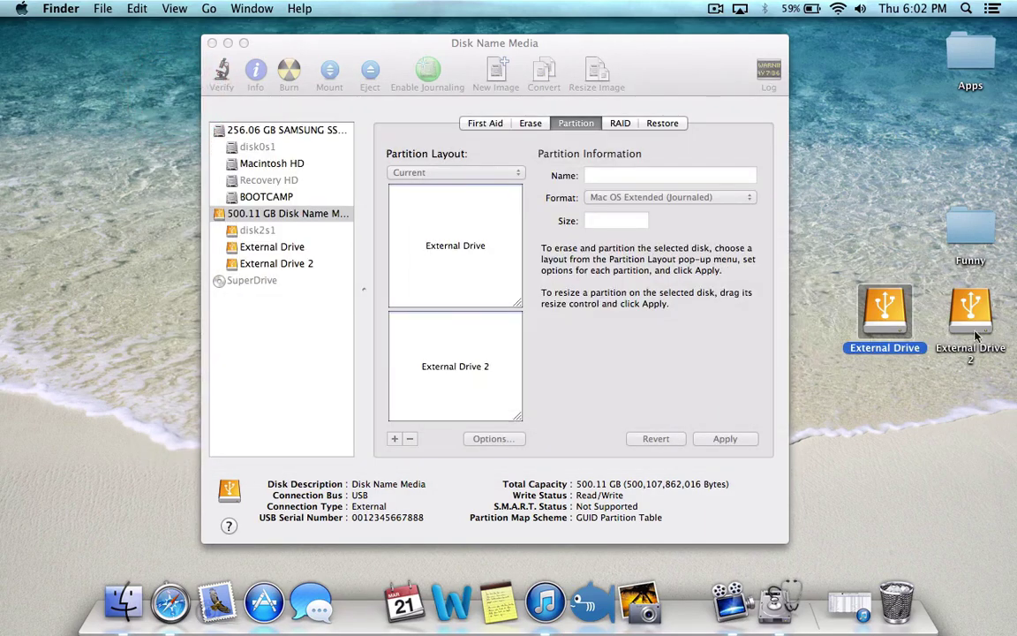
{"action": "double_click", "coordinate": [971, 310]}
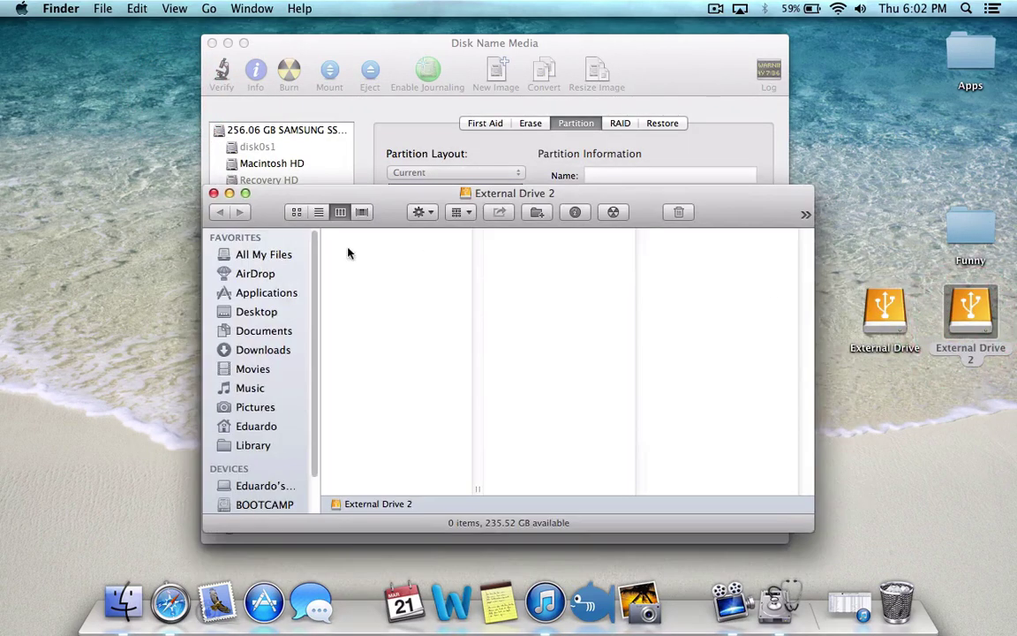
{"action": "left_click", "coordinate": [212, 192]}
- Try the 5 Partitions layout for the external disk without applying it, and return to the Current layout
{"action": "left_click", "coordinate": [583, 285]}
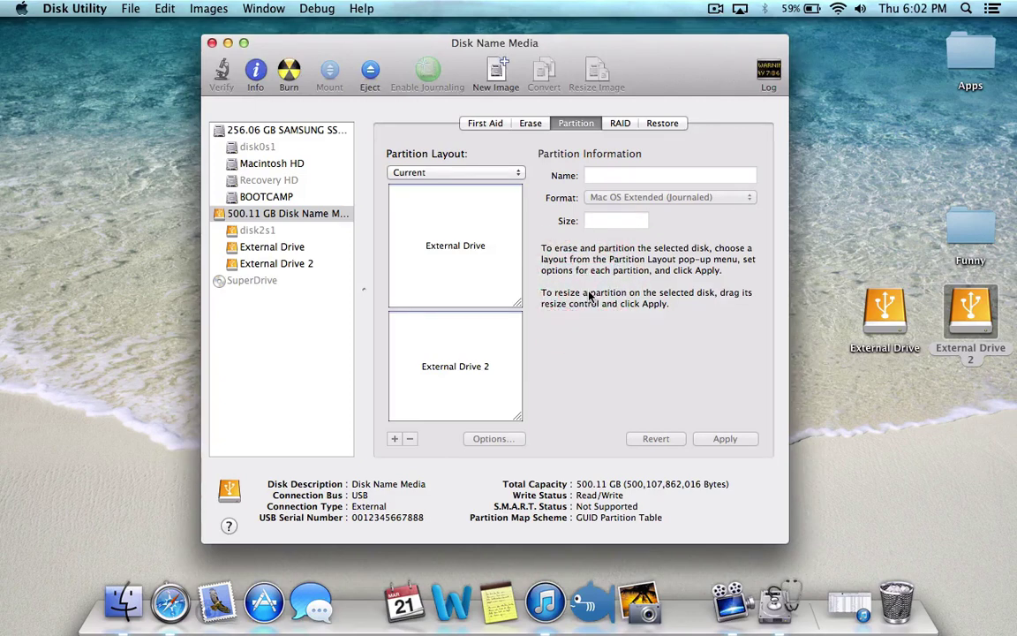
{"action": "left_click", "coordinate": [500, 176]}
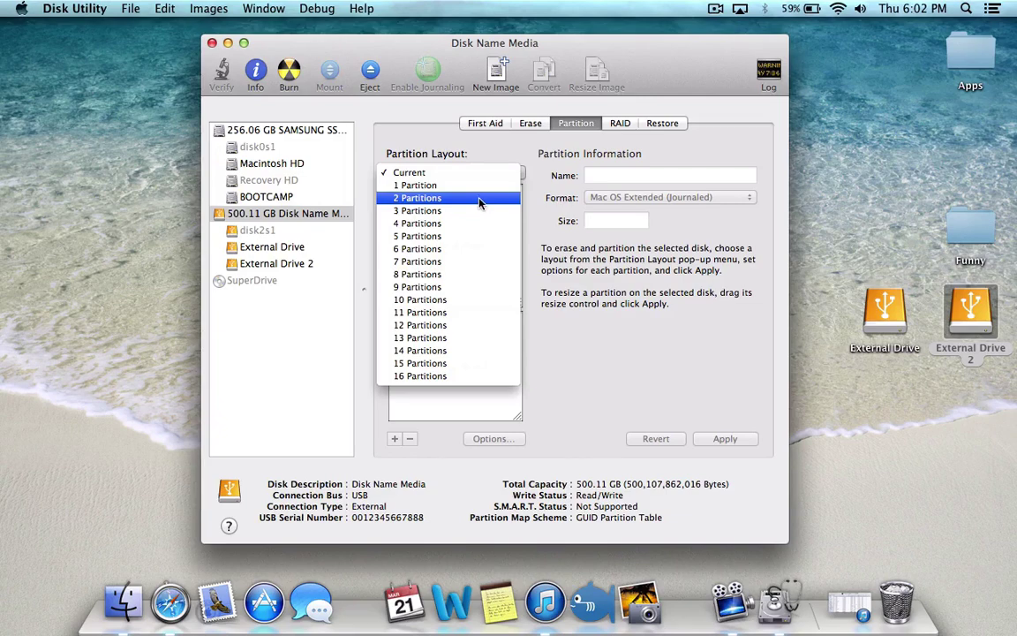
{"action": "left_click", "coordinate": [458, 238]}
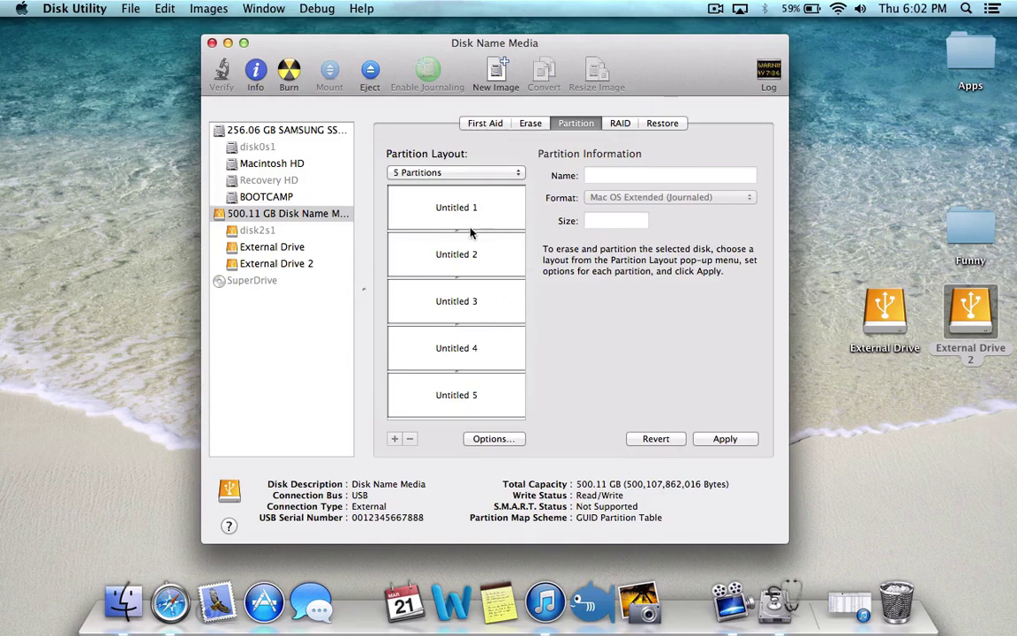
{"action": "left_click", "coordinate": [477, 173]}
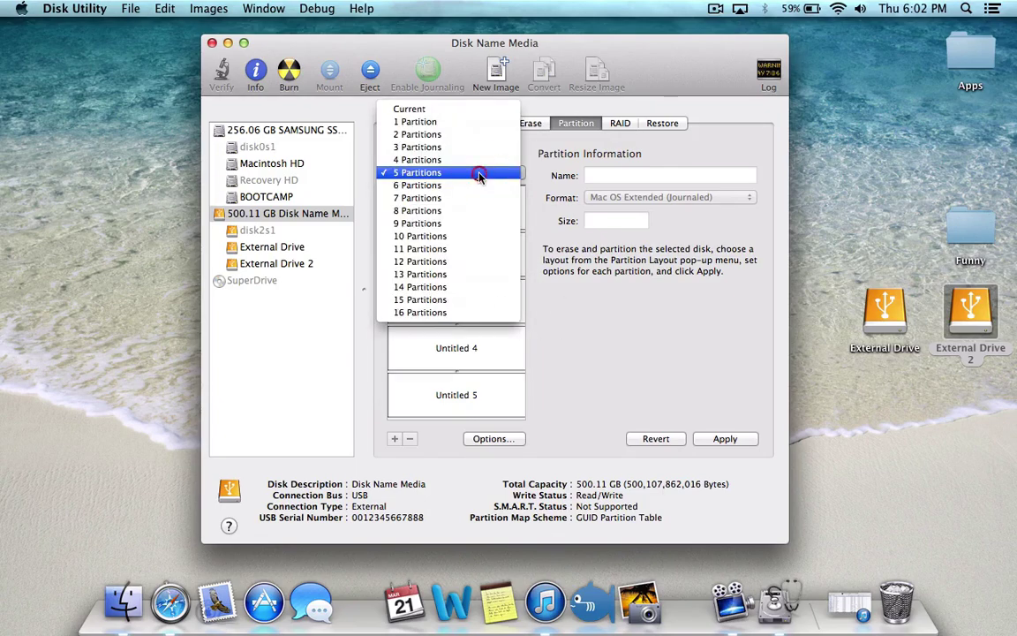
{"action": "left_click", "coordinate": [453, 108]}
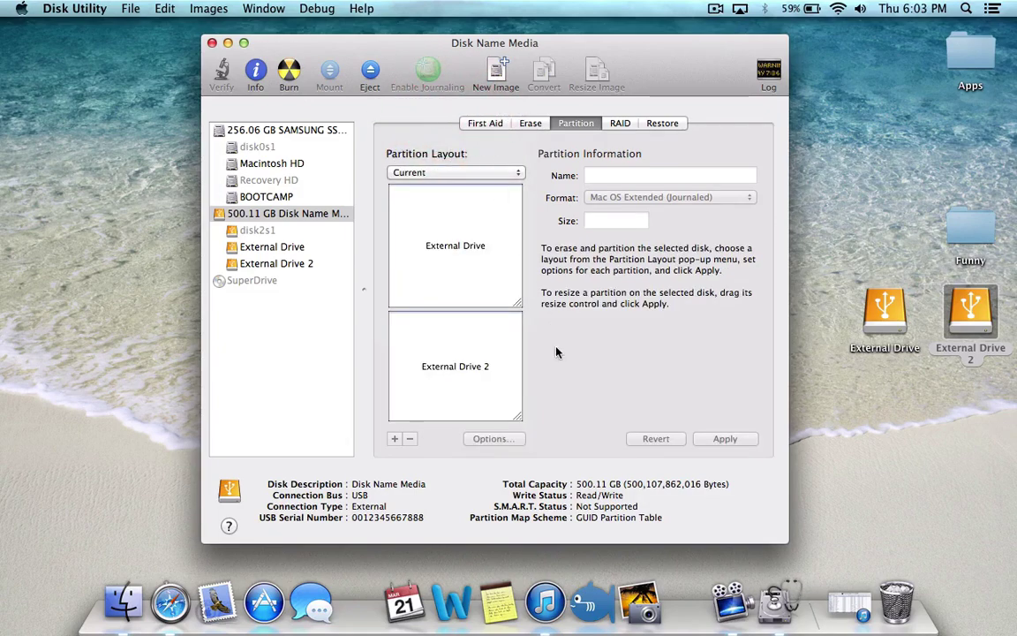
- Remove the External Drive 2 partition from the external disk
{"action": "left_click", "coordinate": [451, 365]}
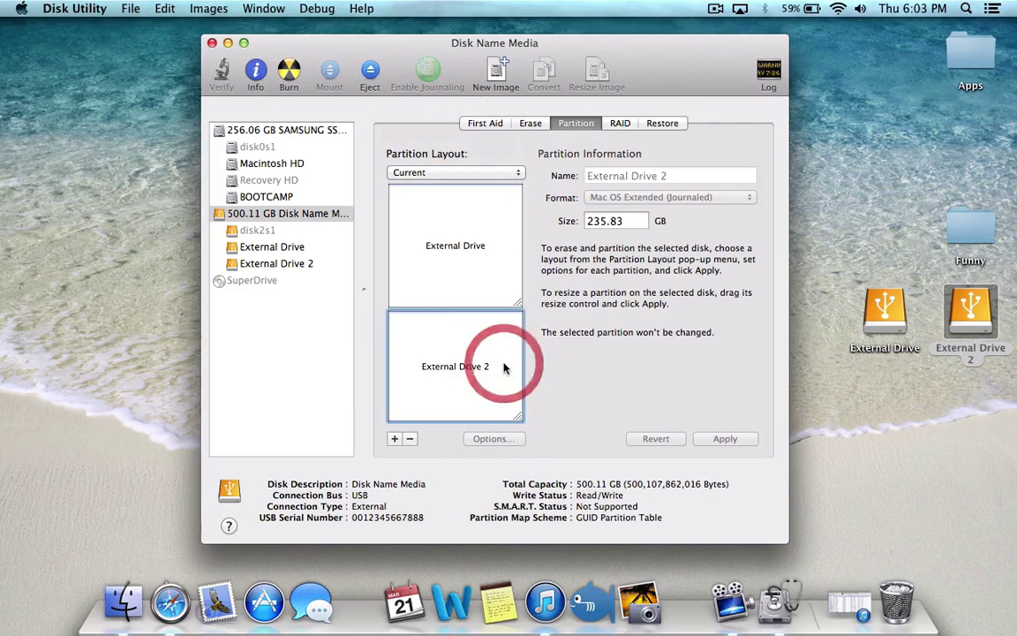
{"action": "left_click", "coordinate": [410, 439]}
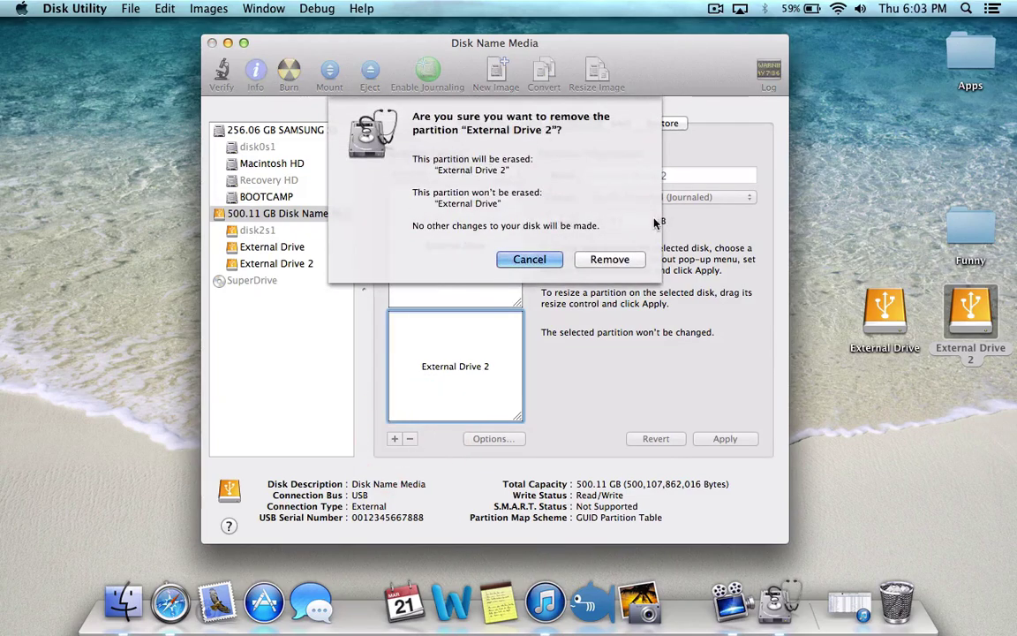
{"action": "left_click", "coordinate": [607, 246]}
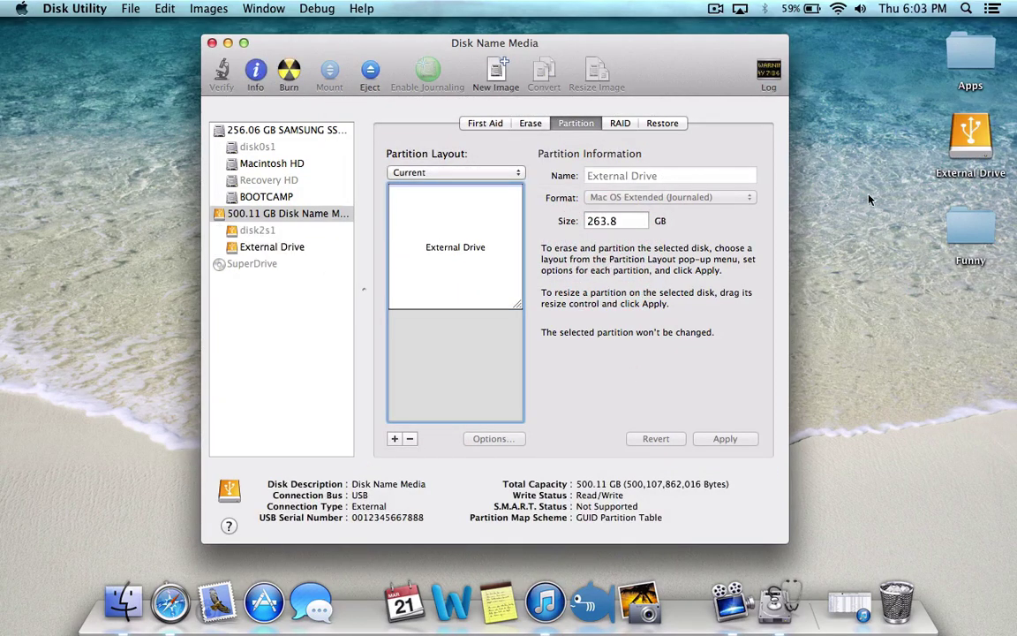
- Check the files in the Funny folder on External Drive, close the window and return to Disk Utility
{"action": "double_click", "coordinate": [970, 141]}
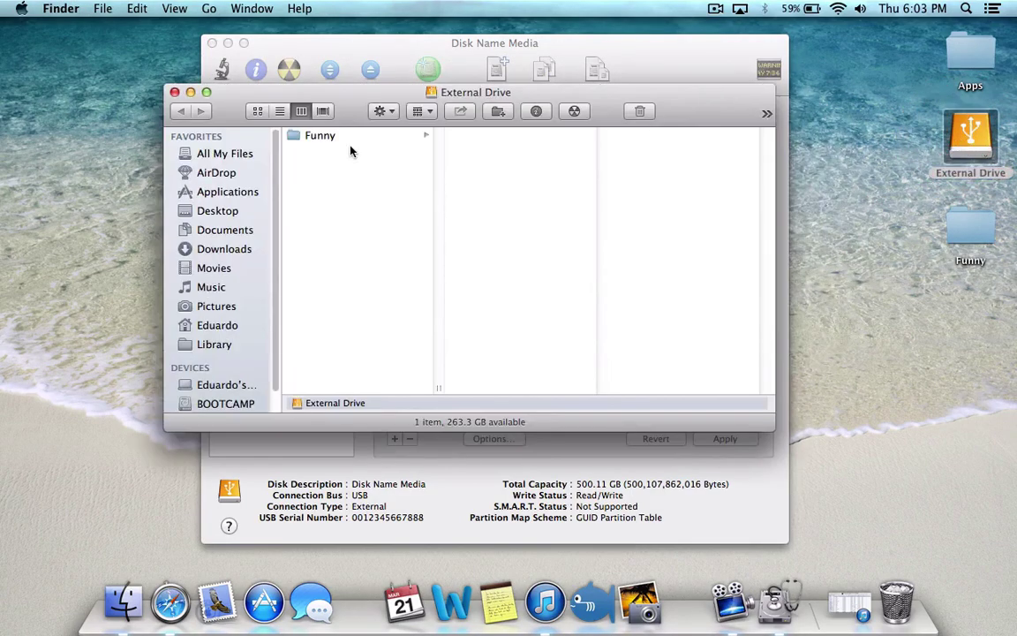
{"action": "left_click", "coordinate": [350, 145]}
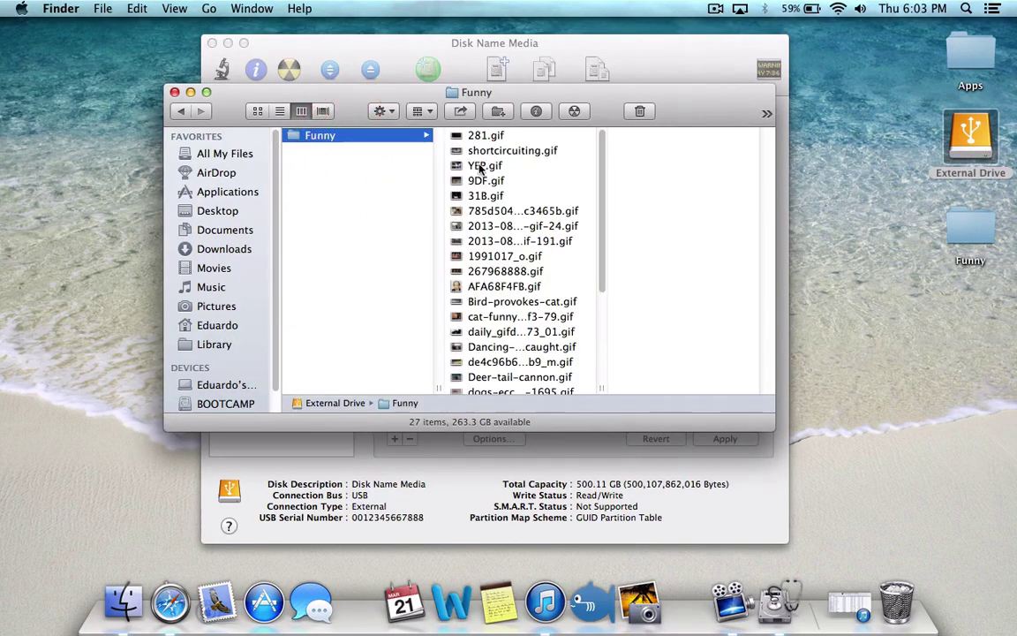
{"action": "scroll", "coordinate": [481, 167], "scroll_direction": "down", "scroll_amount": 5}
{"action": "left_click", "coordinate": [174, 92]}
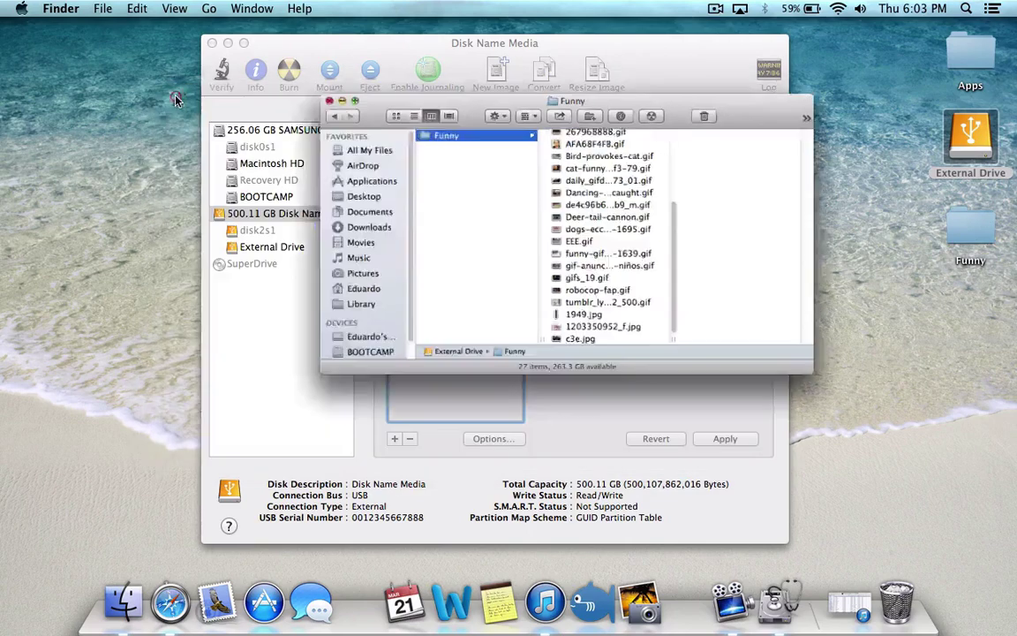
{"action": "left_click", "coordinate": [637, 395]}
{"action": "left_click", "coordinate": [497, 285]}
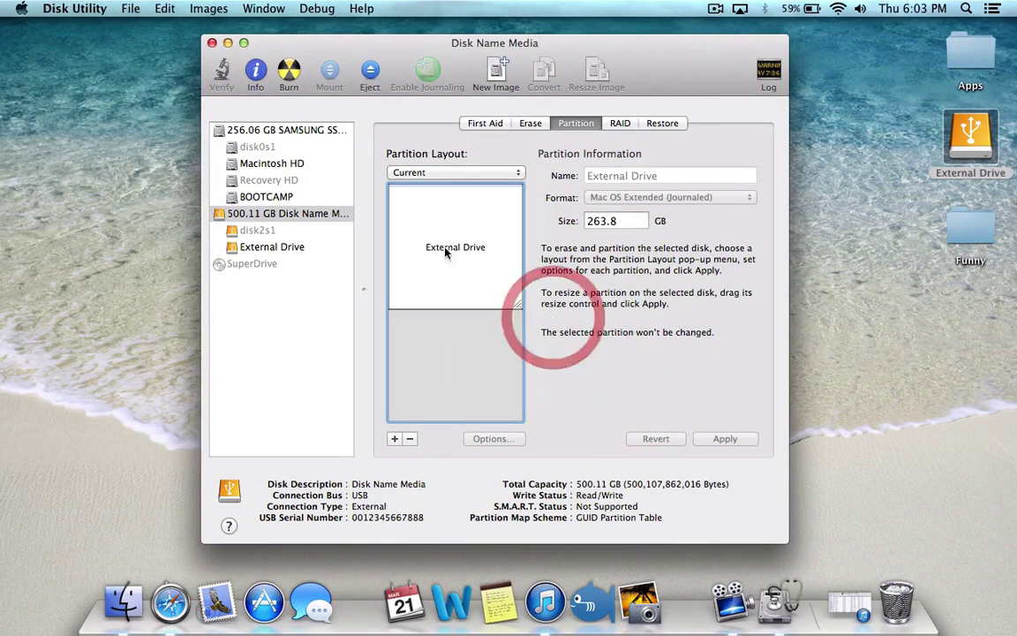